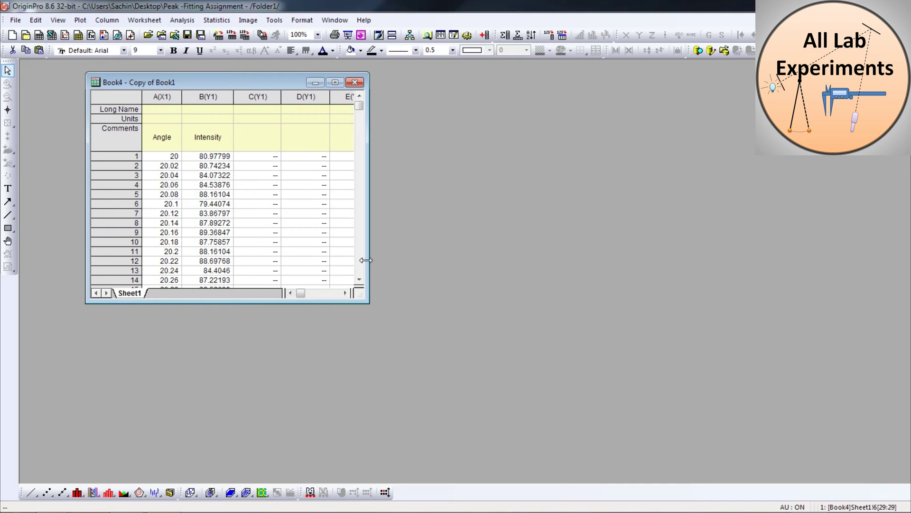
Step: Plot the Angle and Intensity columns as a line graph and maximize Graph1
{"action": "left_click", "coordinate": [158, 97]}
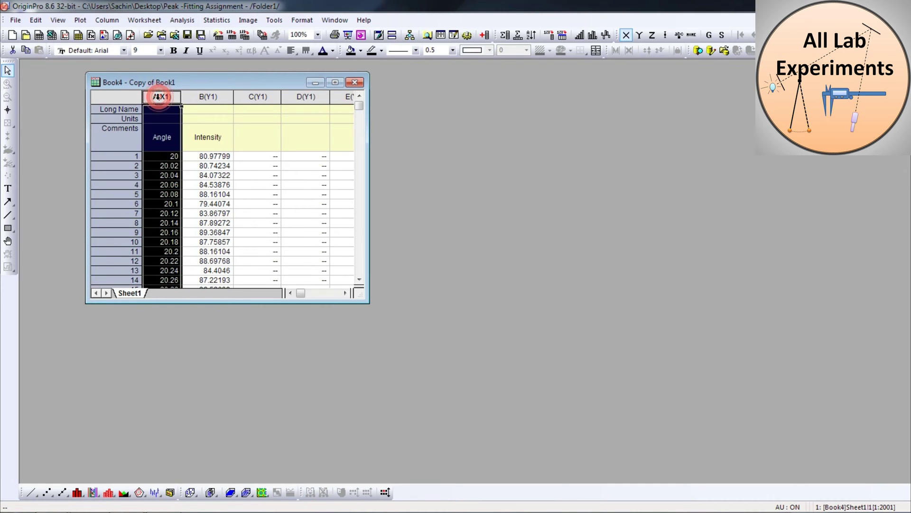
{"action": "left_click", "coordinate": [208, 97], "text": "shift"}
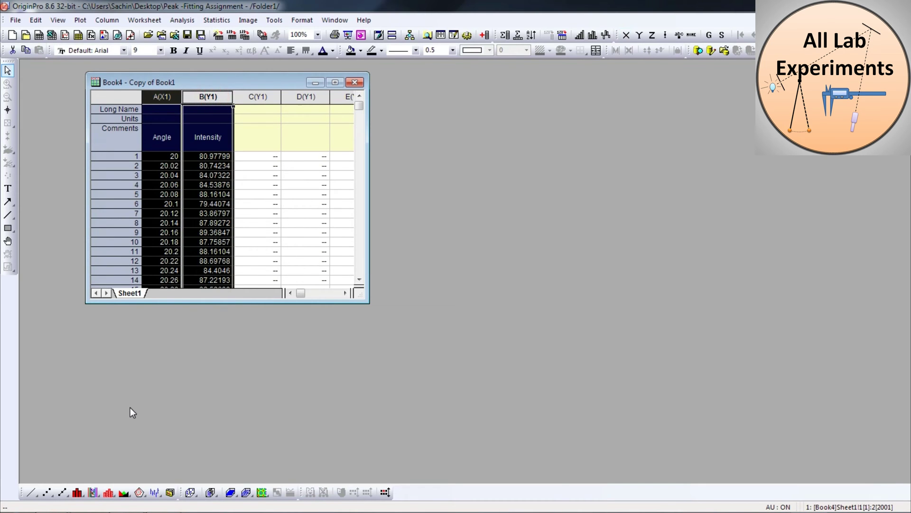
{"action": "left_click", "coordinate": [30, 493]}
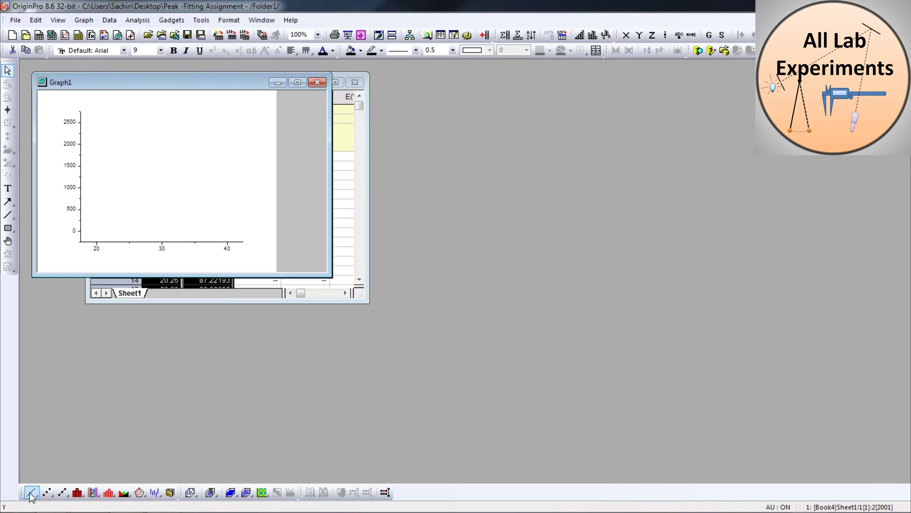
{"action": "left_click", "coordinate": [297, 82]}
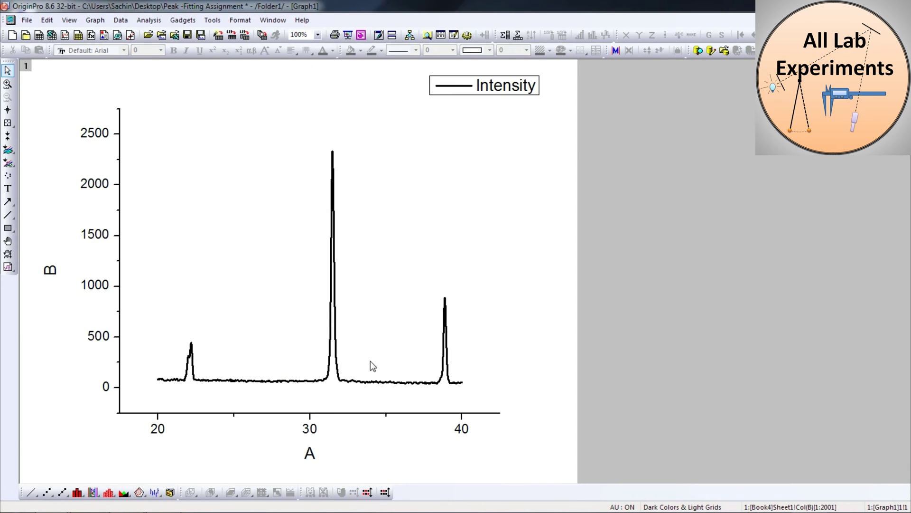
Step: Zoom the graph onto the small double peak near 22, about 21 to 23.2 on X
{"action": "left_click", "coordinate": [7, 84]}
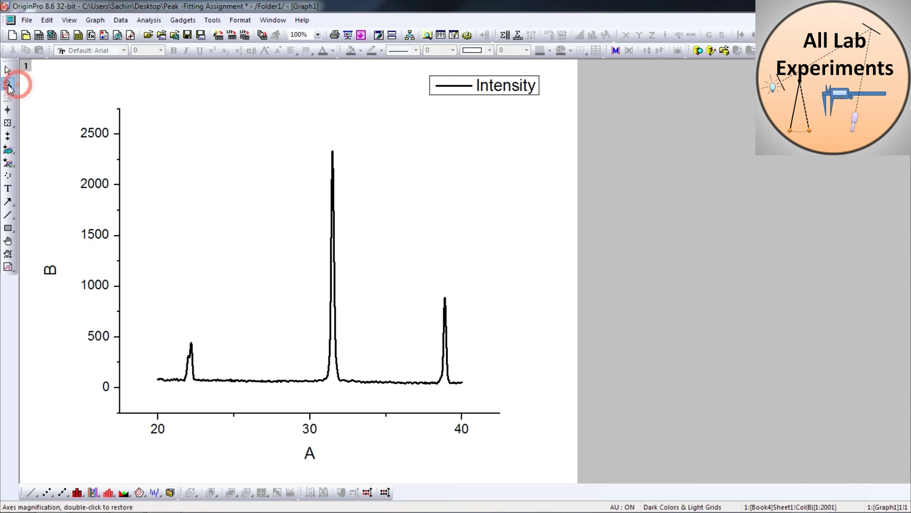
{"action": "left_click_drag", "start_coordinate": [313, 141], "coordinate": [362, 405]}
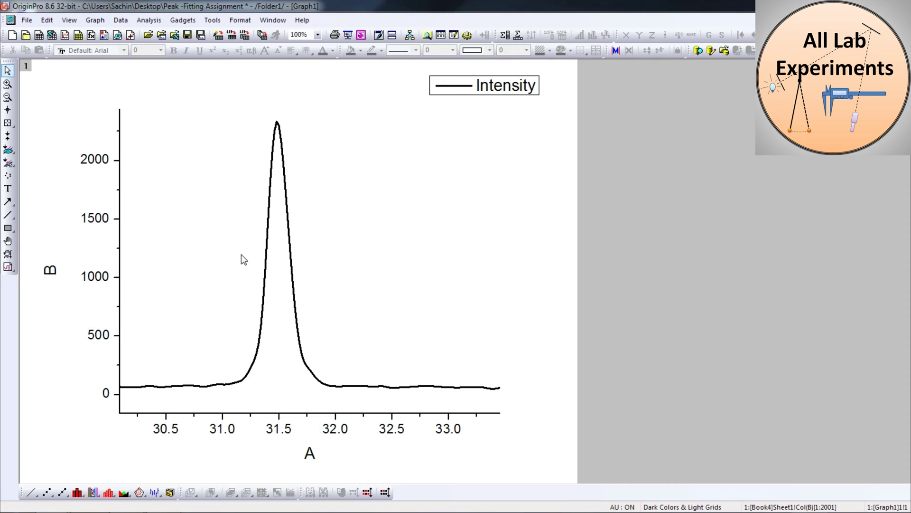
{"action": "left_click", "coordinate": [7, 97]}
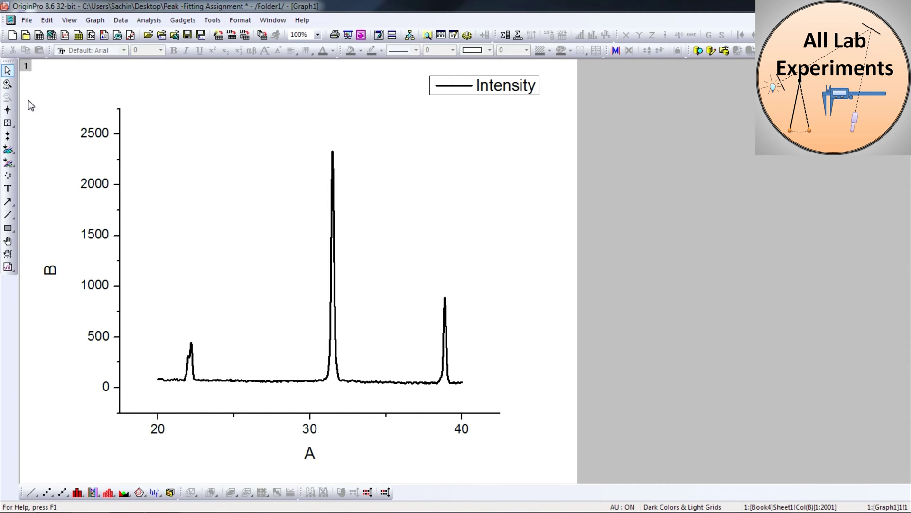
{"action": "left_click", "coordinate": [8, 85]}
{"action": "left_click_drag", "start_coordinate": [174, 327], "coordinate": [206, 396]}
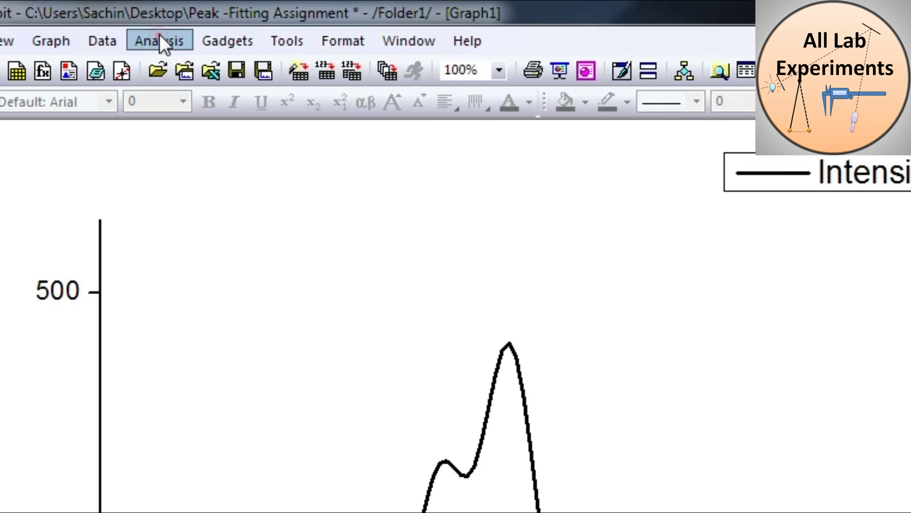
Step: Open the Multiple Peak Fit dialog from Analysis > Peaks and Baseline for the Intensity curve
{"action": "left_click", "coordinate": [148, 19]}
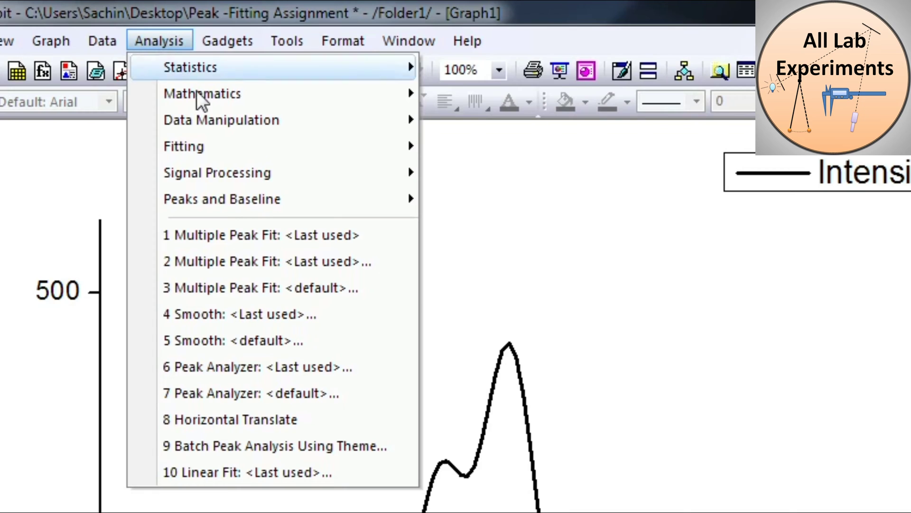
{"action": "mouse_move", "coordinate": [308, 201]}
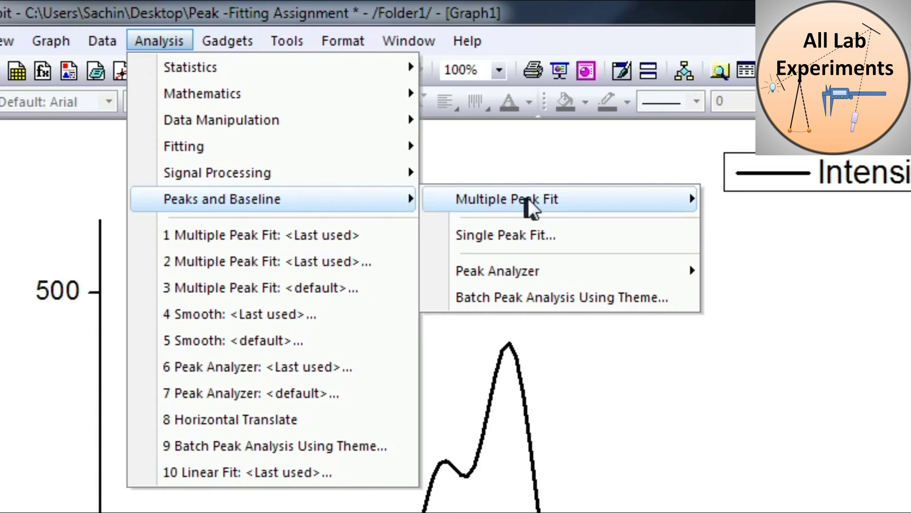
{"action": "mouse_move", "coordinate": [546, 204]}
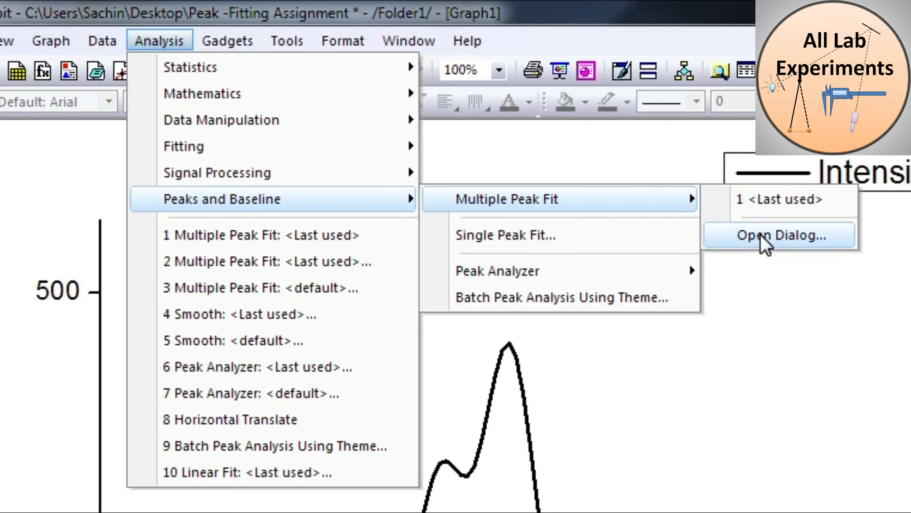
{"action": "left_click", "coordinate": [778, 236]}
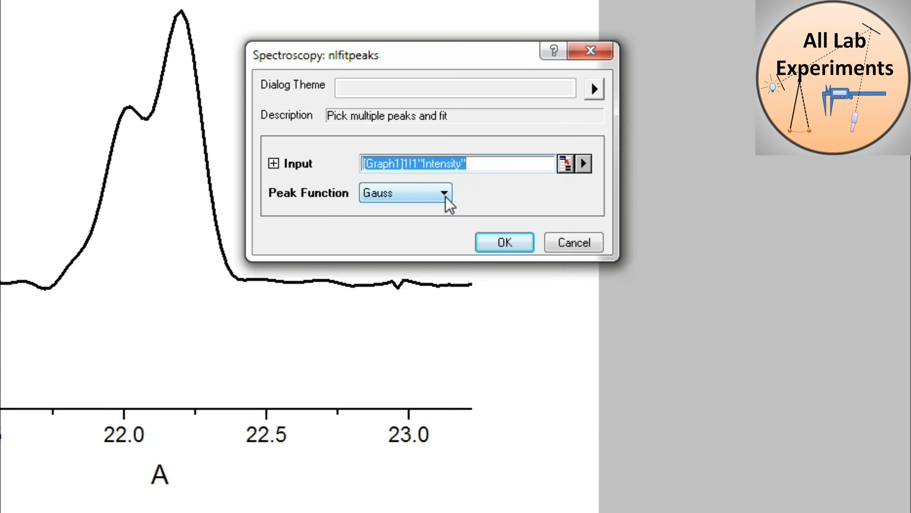
{"action": "left_click", "coordinate": [485, 283]}
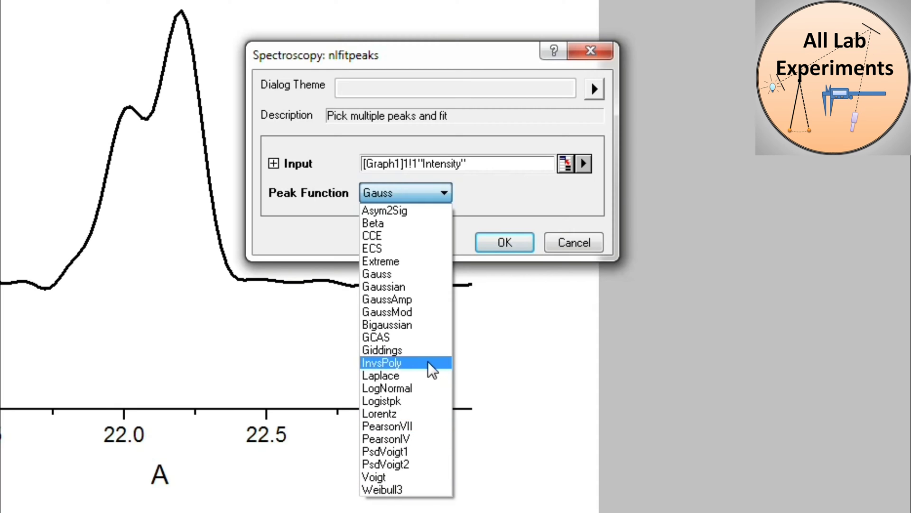
{"action": "left_click", "coordinate": [402, 275]}
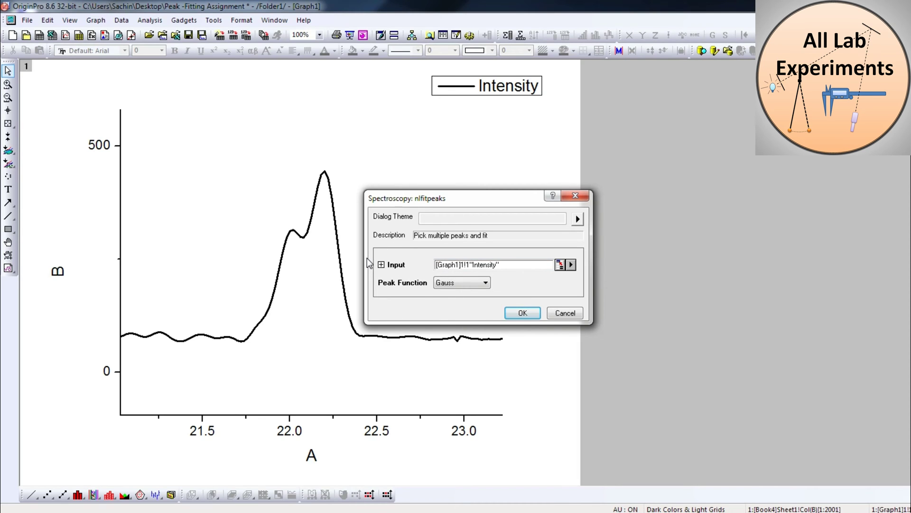
Step: Limit the fit range on the graph to about 21.24–22.94 on A, rows 63:148
{"action": "left_click", "coordinate": [559, 265]}
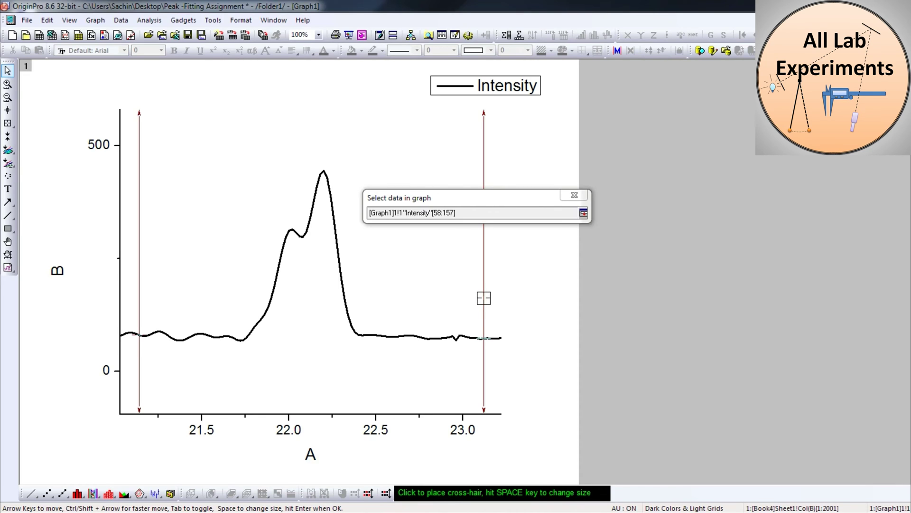
{"action": "left_click_drag", "start_coordinate": [484, 298], "coordinate": [455, 297]}
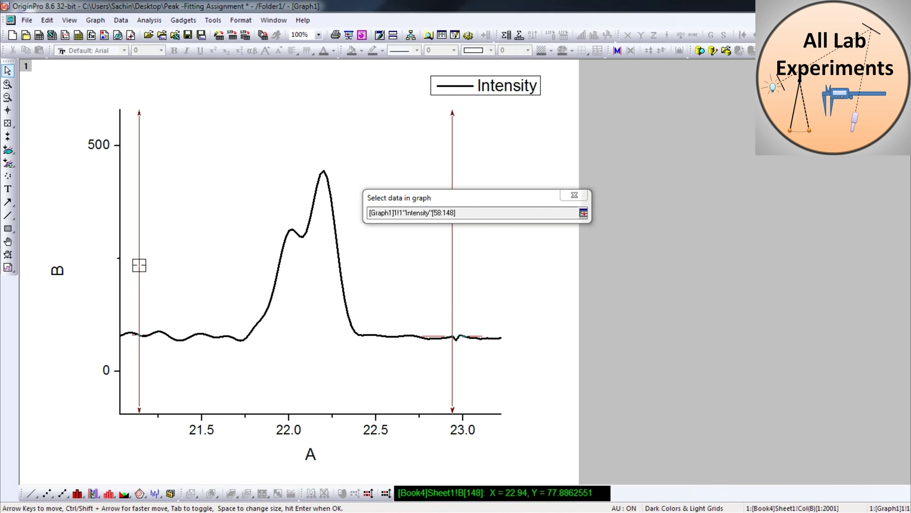
{"action": "left_click_drag", "start_coordinate": [139, 265], "coordinate": [159, 267]}
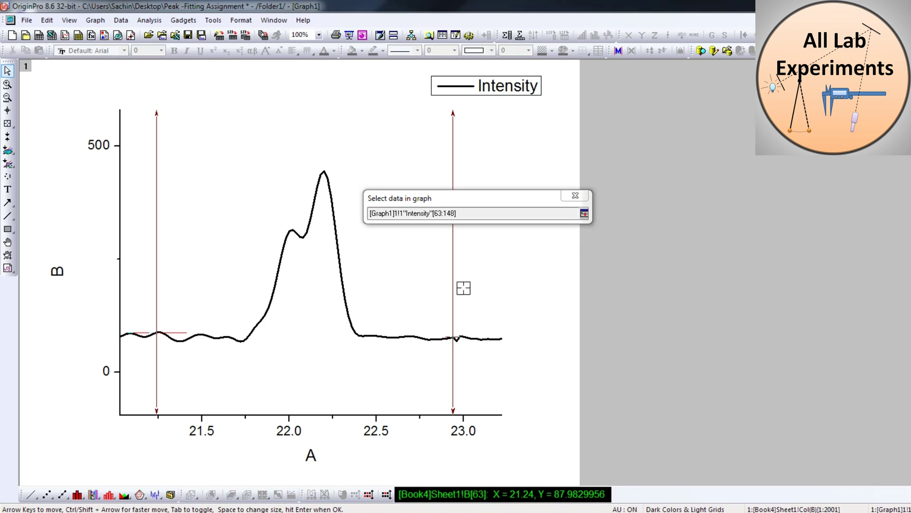
{"action": "left_click", "coordinate": [585, 214]}
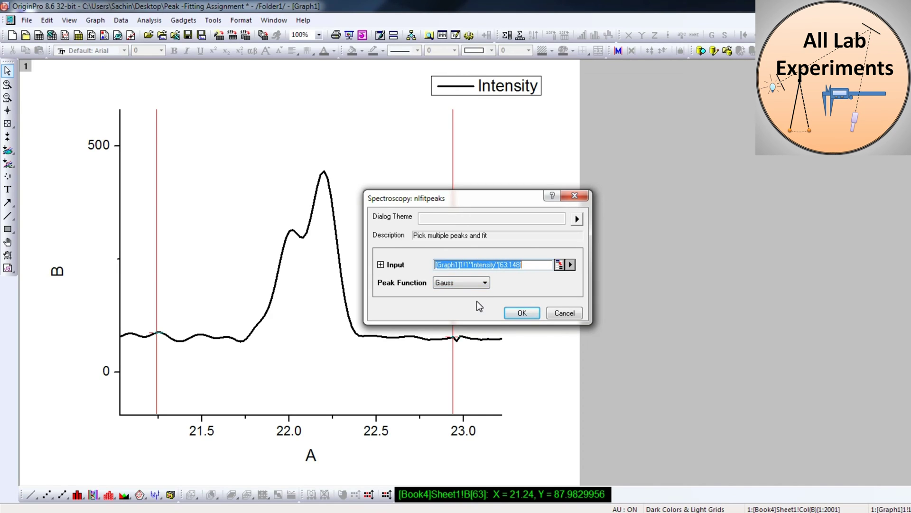
Step: Pick the shoulder at X≈22.02 and the main peak at X≈22.19 as peak centres
{"action": "left_click", "coordinate": [521, 314]}
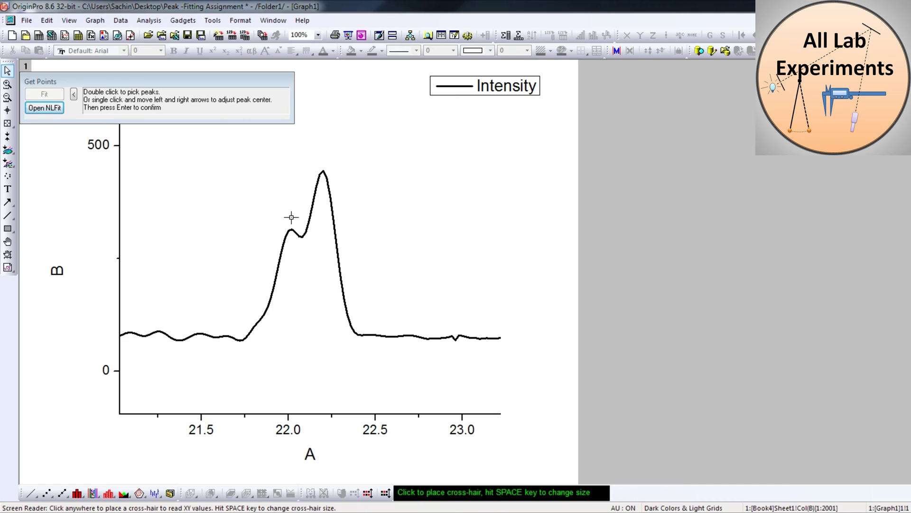
{"action": "double_click", "coordinate": [291, 216]}
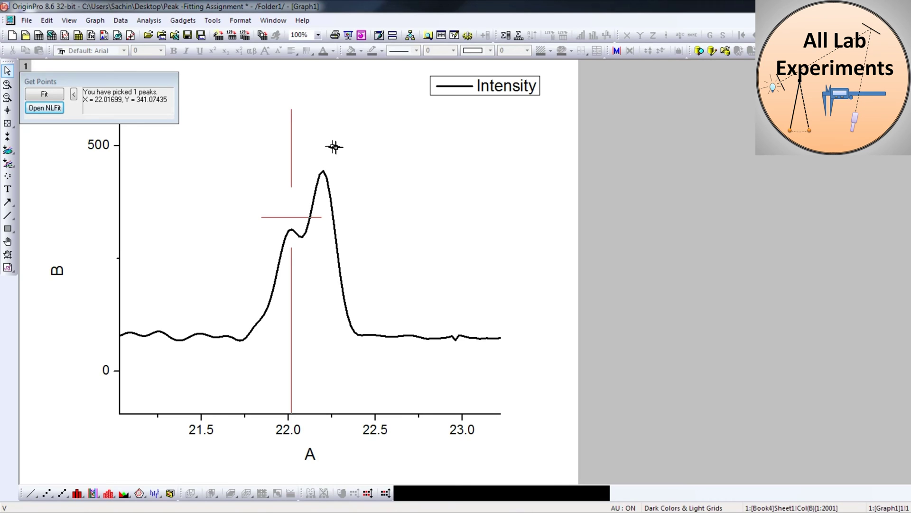
{"action": "left_click", "coordinate": [322, 157]}
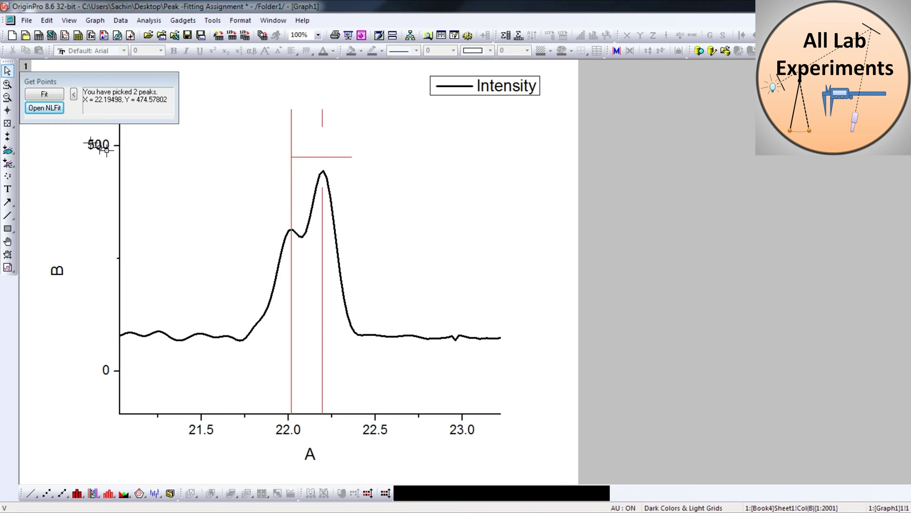
Step: Open NLFit (Gauss) with initial centres 22.017 and 22.195, widths about 0.114
{"action": "left_click", "coordinate": [42, 107]}
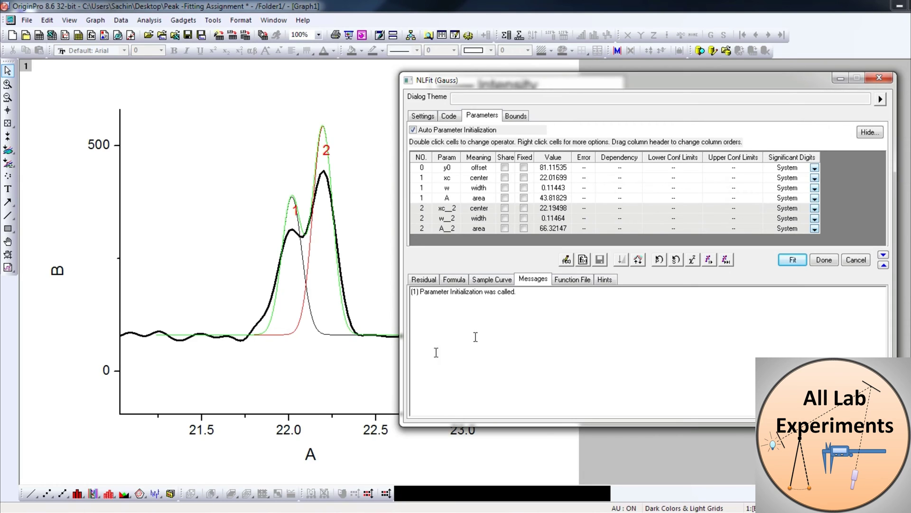
Step: Run Simplex iterations until the reduced Chi-sqr settles at about 23.91
{"action": "left_click", "coordinate": [676, 261]}
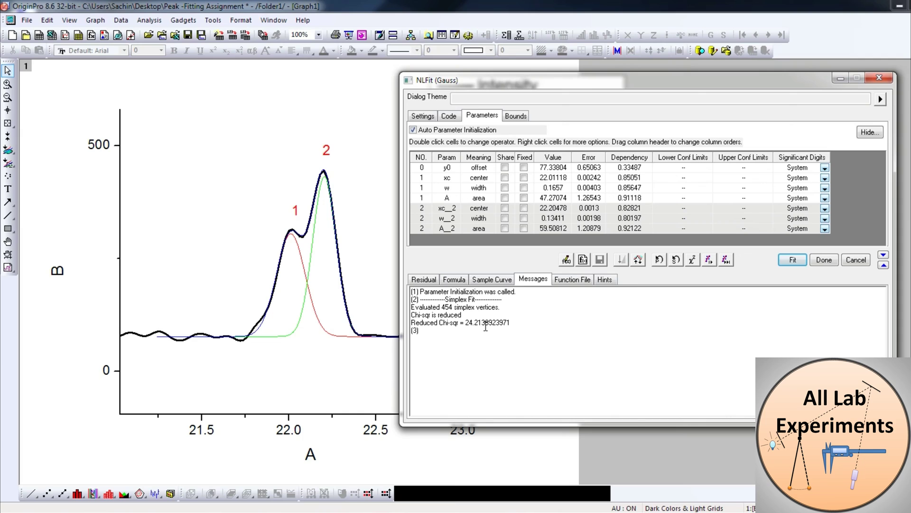
{"action": "left_click", "coordinate": [674, 259]}
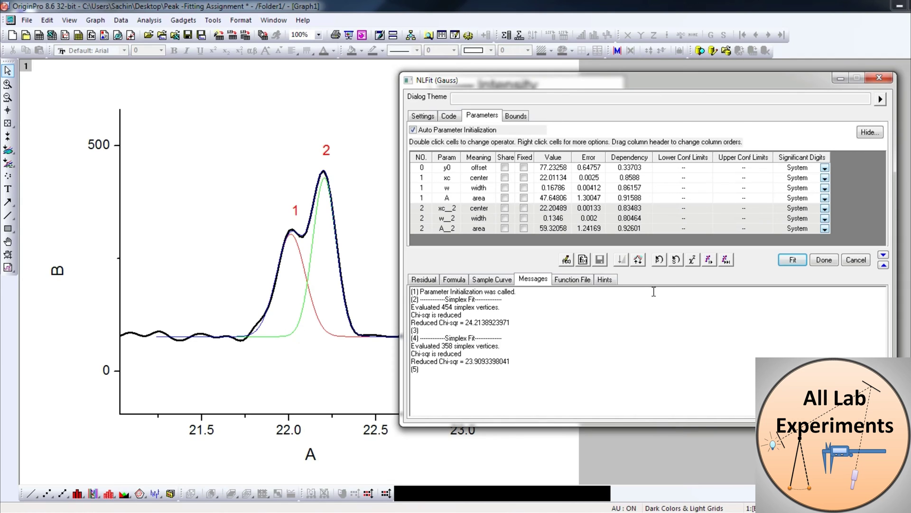
{"action": "left_click", "coordinate": [676, 260]}
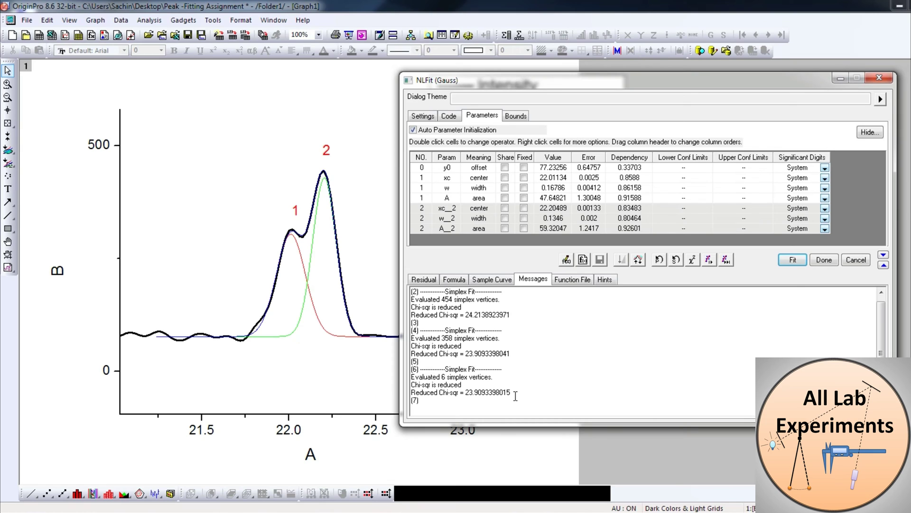
{"action": "left_click", "coordinate": [674, 259]}
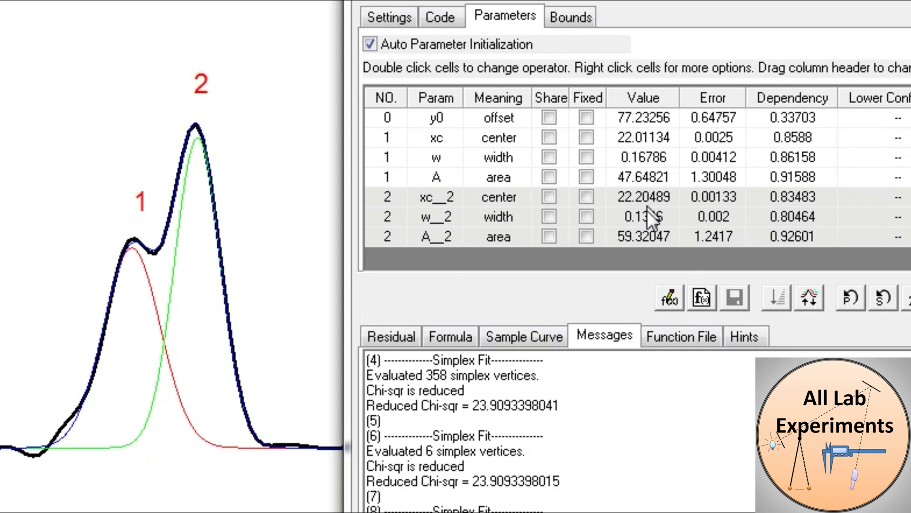
Step: Make both Gauss peaks share one width parameter w, starting at 0.1346
{"action": "left_click", "coordinate": [586, 157]}
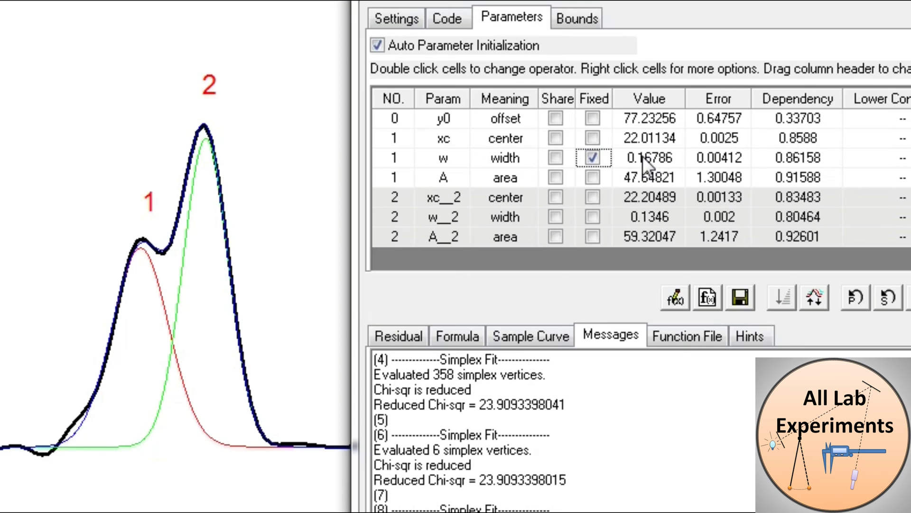
{"action": "left_click", "coordinate": [593, 157]}
{"action": "left_click", "coordinate": [555, 217]}
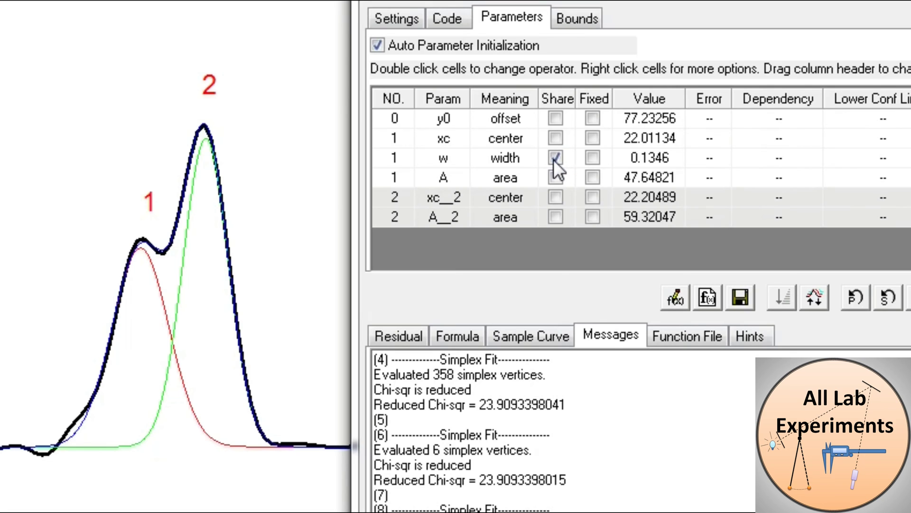
Step: Repeat Simplex until converged: shared width 0.14528, reduced Chi-sqr about 34.81
{"action": "left_click", "coordinate": [887, 302]}
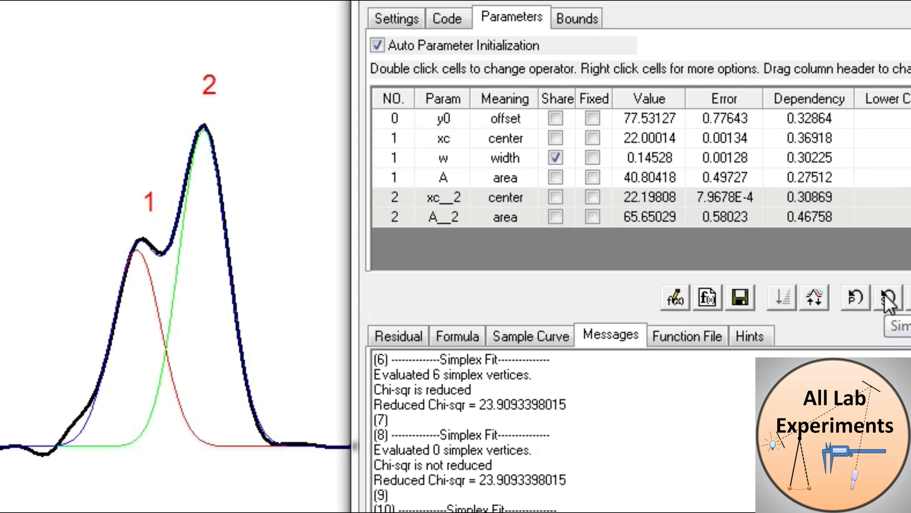
{"action": "left_click", "coordinate": [886, 301]}
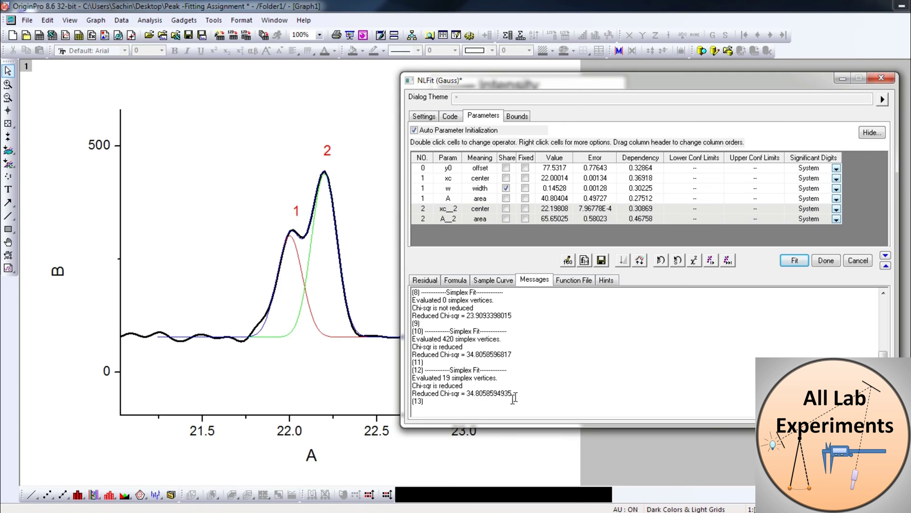
{"action": "left_click", "coordinate": [677, 261]}
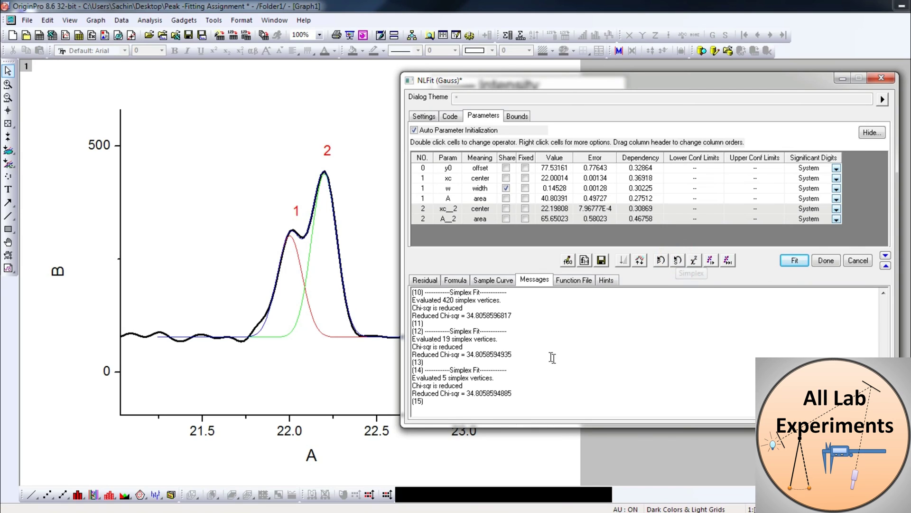
{"action": "left_click", "coordinate": [677, 260]}
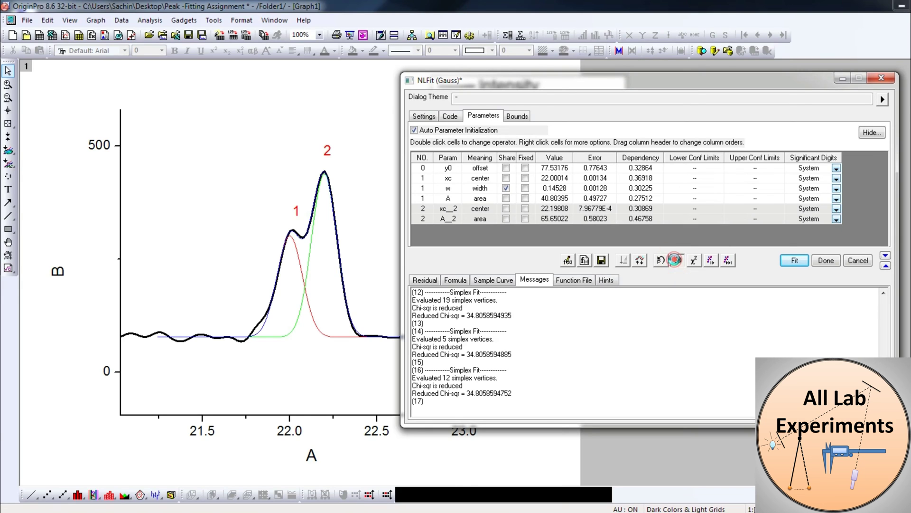
{"action": "left_click", "coordinate": [677, 261]}
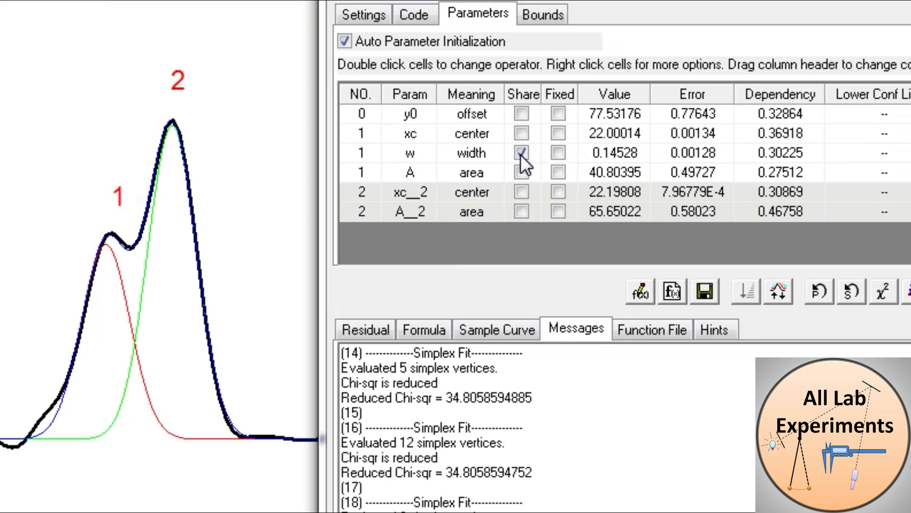
Step: Unshare the width, fix w and w_2 at 0.14528, and fix peak 1's area A
{"action": "left_click", "coordinate": [520, 153]}
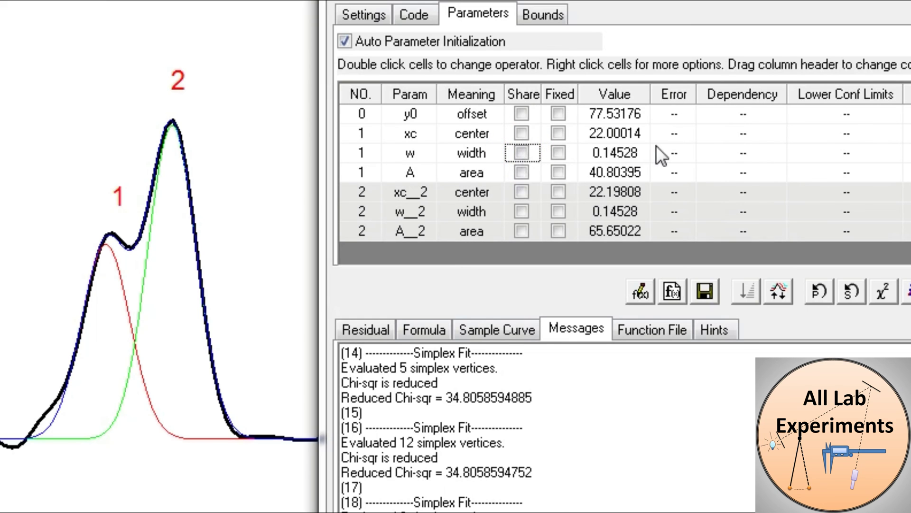
{"action": "left_click", "coordinate": [562, 153]}
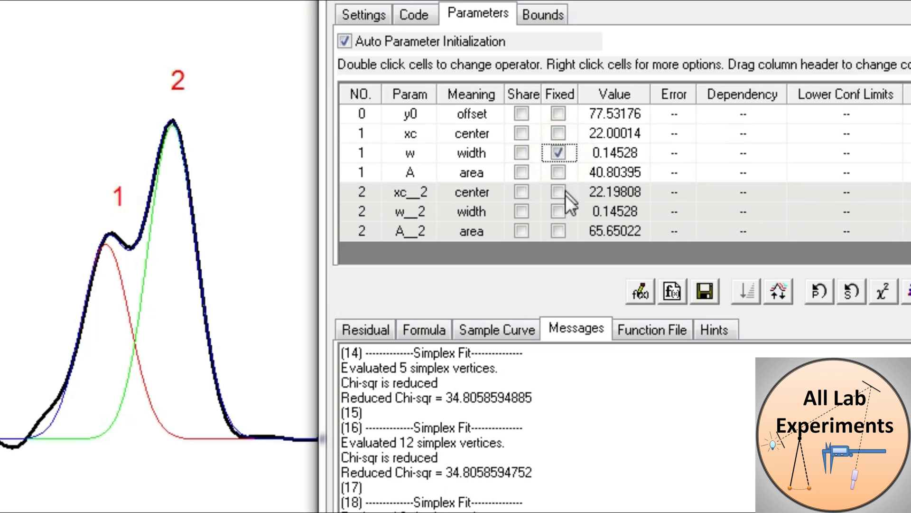
{"action": "left_click", "coordinate": [558, 211]}
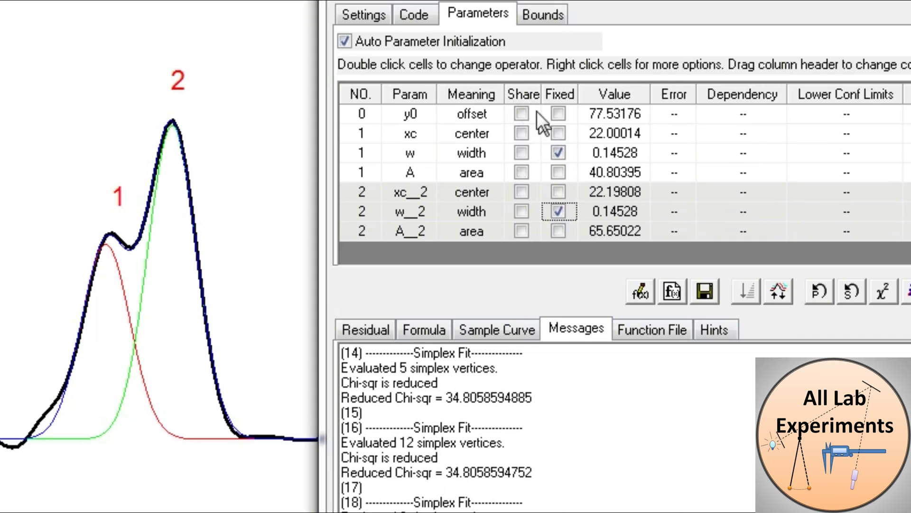
{"action": "left_click", "coordinate": [559, 211]}
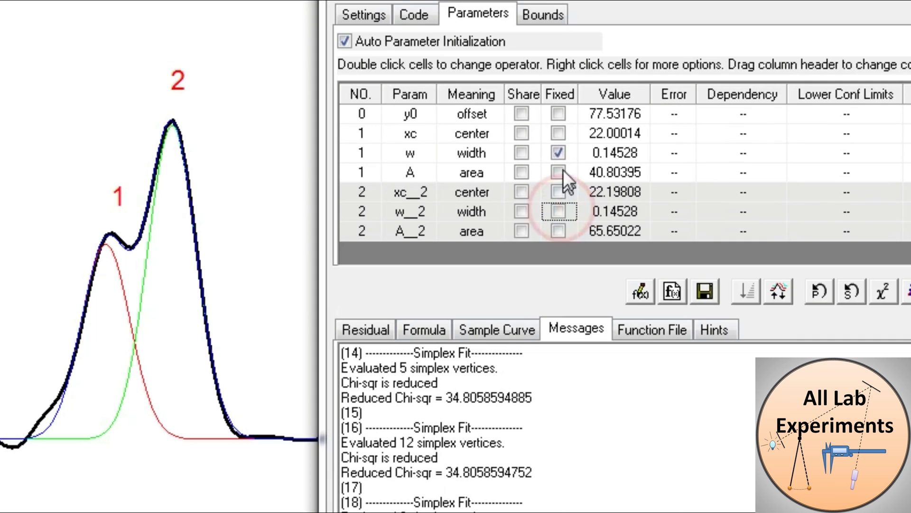
{"action": "left_click", "coordinate": [559, 153]}
{"action": "left_click", "coordinate": [560, 155]}
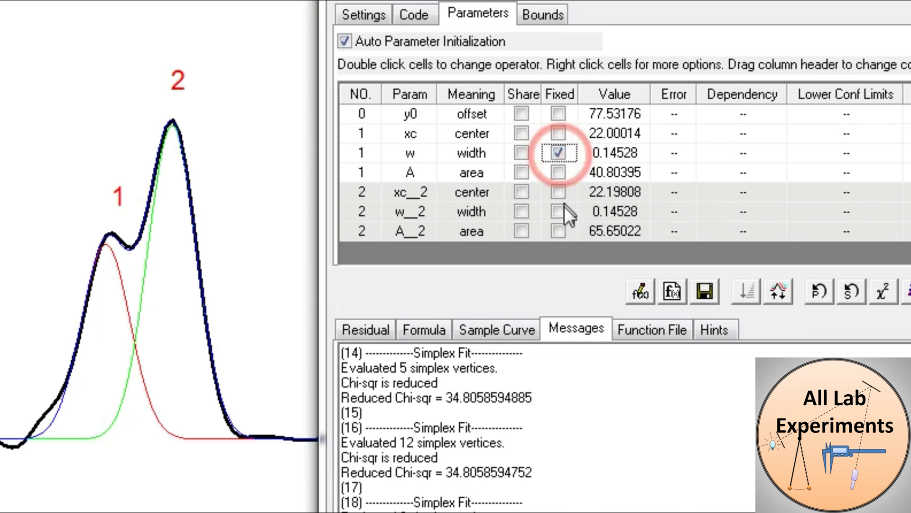
{"action": "left_click", "coordinate": [557, 210]}
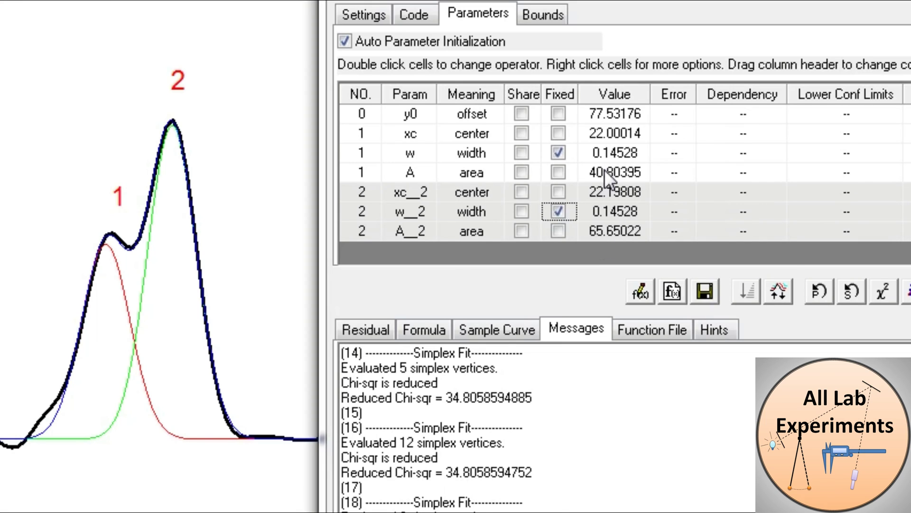
{"action": "left_click", "coordinate": [558, 171]}
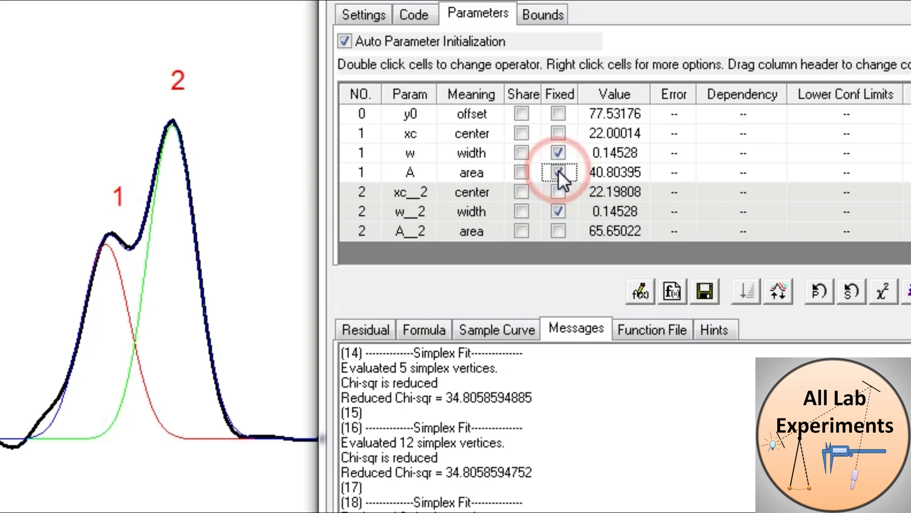
Step: Hold peak 1's area at 45 and rerun Simplex, giving reduced chi-square about 64.71
{"action": "left_click", "coordinate": [620, 173]}
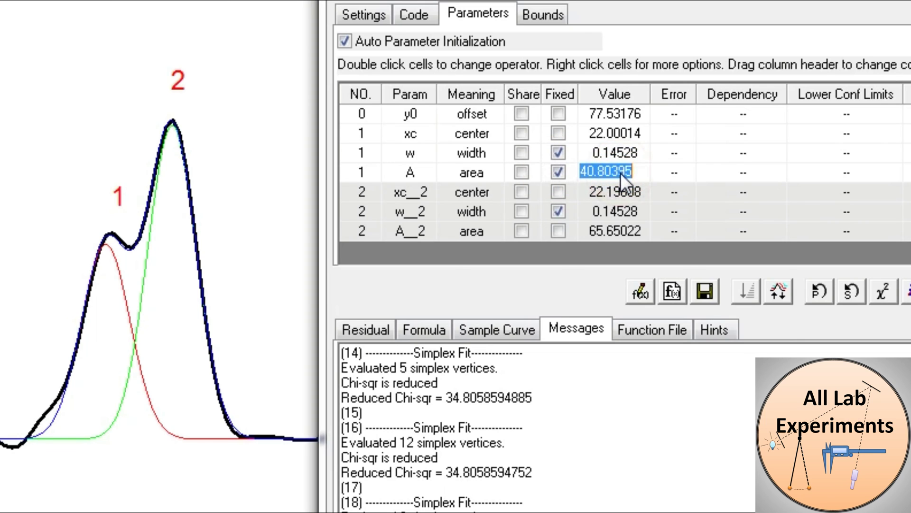
{"action": "type", "text": "45"}
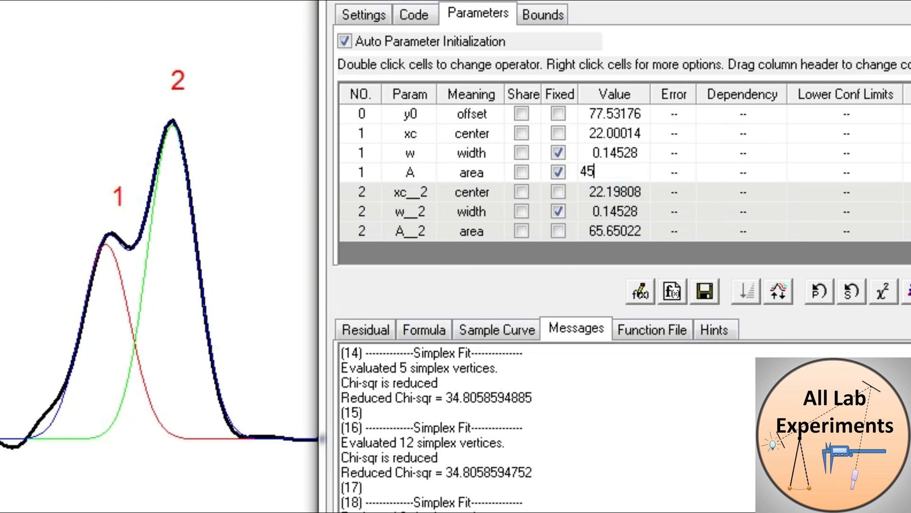
{"action": "left_click", "coordinate": [699, 200]}
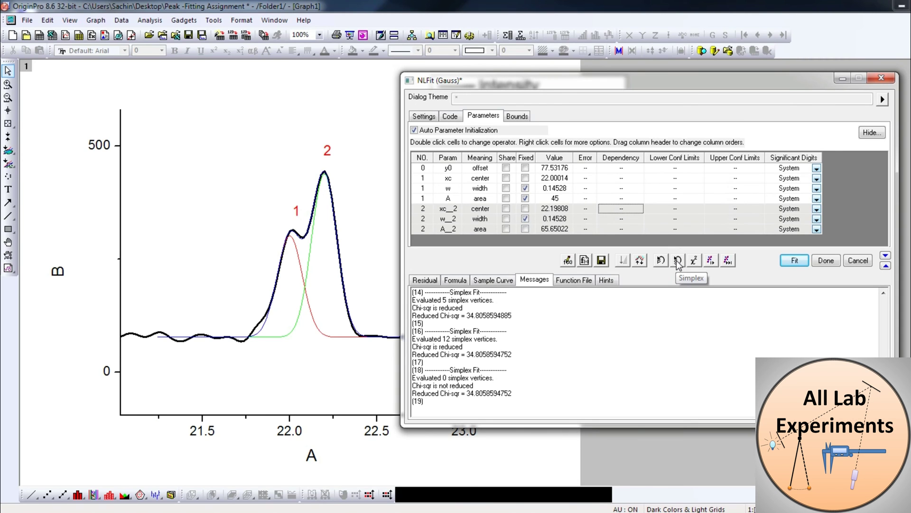
{"action": "left_click", "coordinate": [677, 262]}
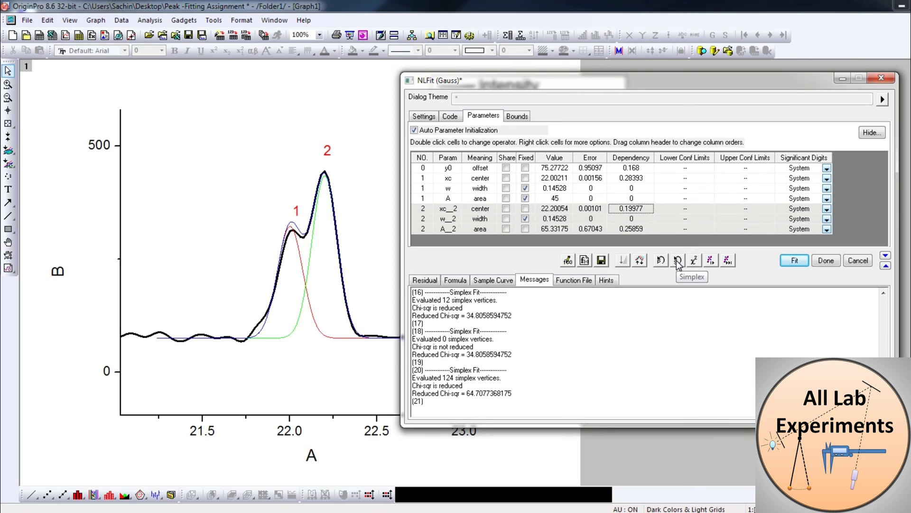
{"action": "left_click", "coordinate": [678, 262]}
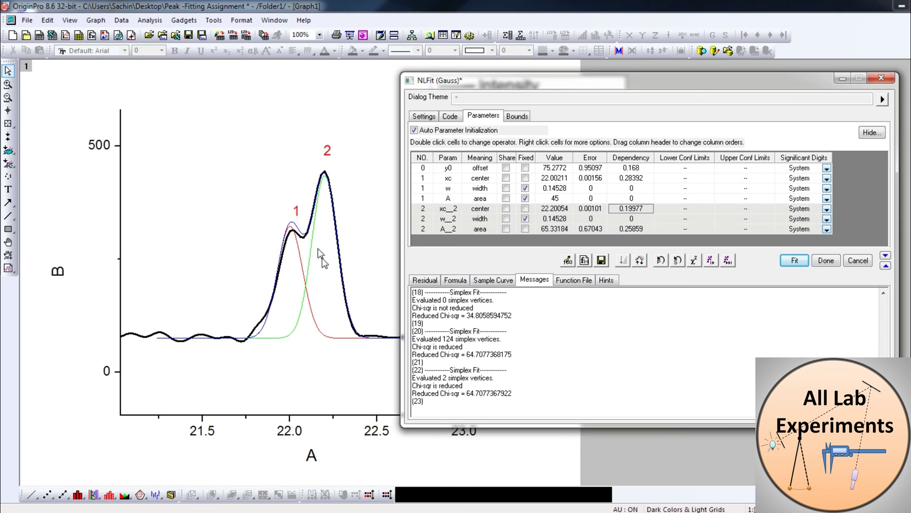
Step: Unfix peak 1's area and repeat Simplex until reduced chi-square settles near 34.38 with area 40.80
{"action": "left_click", "coordinate": [526, 199]}
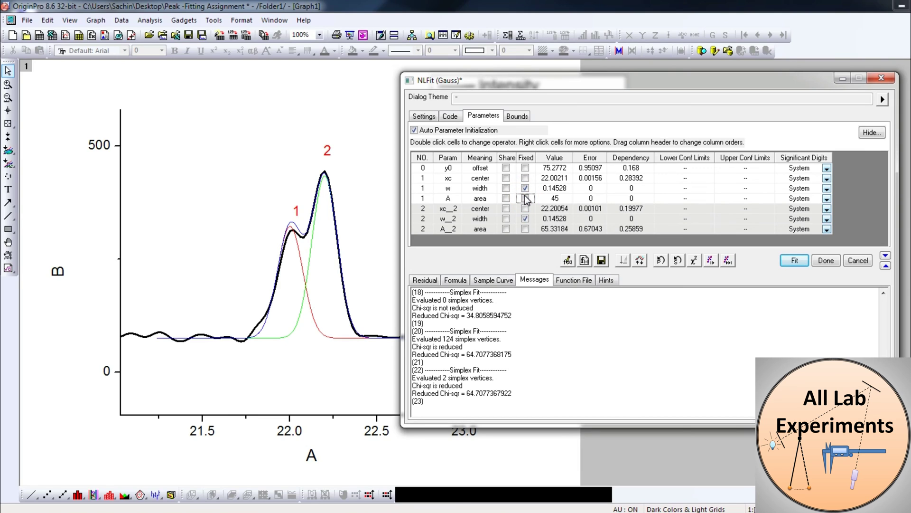
{"action": "left_click", "coordinate": [526, 199]}
{"action": "left_click", "coordinate": [525, 199]}
{"action": "left_click", "coordinate": [677, 260]}
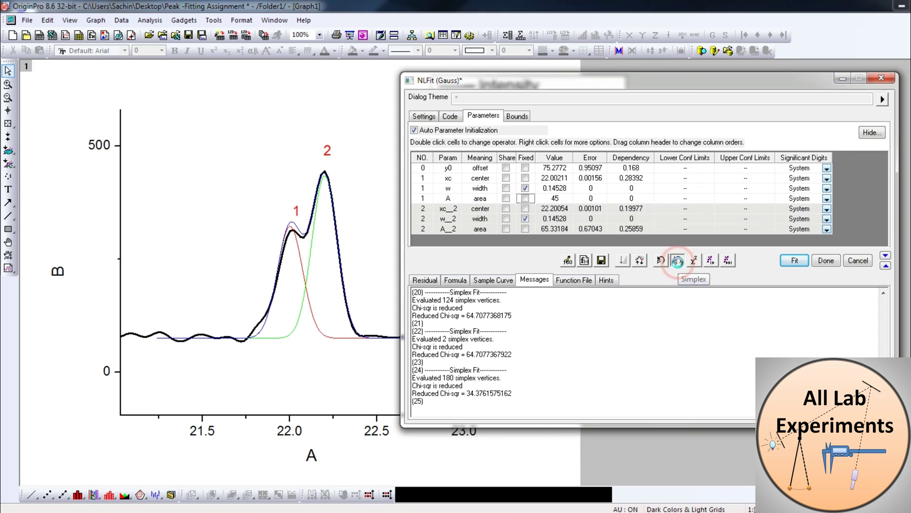
{"action": "left_click", "coordinate": [678, 260]}
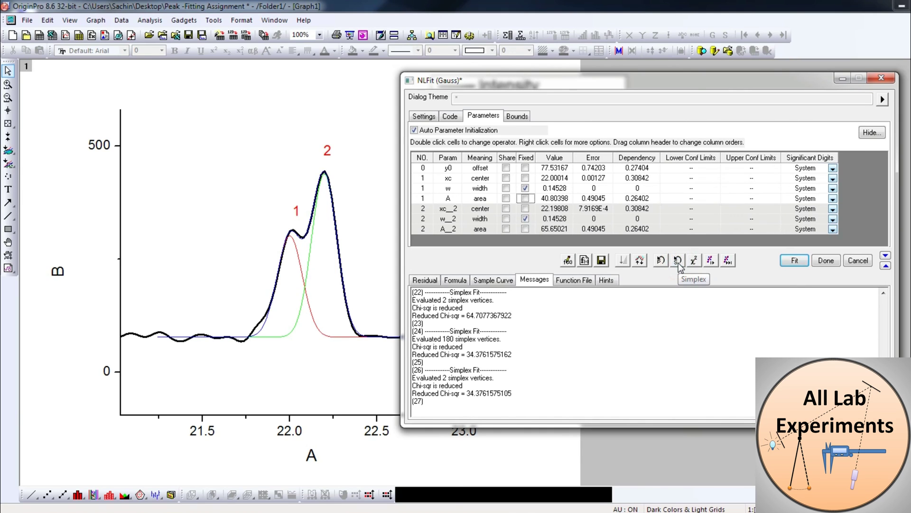
{"action": "left_click", "coordinate": [678, 261]}
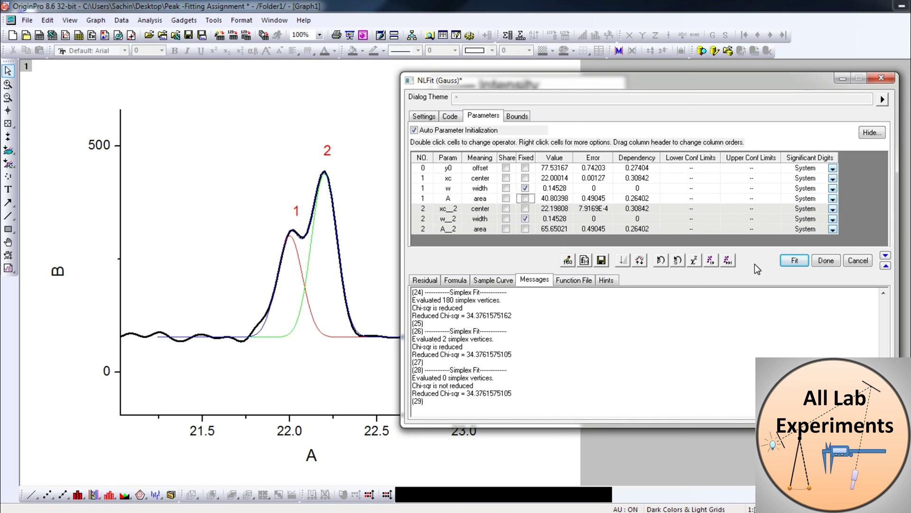
Step: Complete the fit to generate the report, then view the nlfitpeaksCurve1 fitted-curve sheet
{"action": "left_click", "coordinate": [788, 261]}
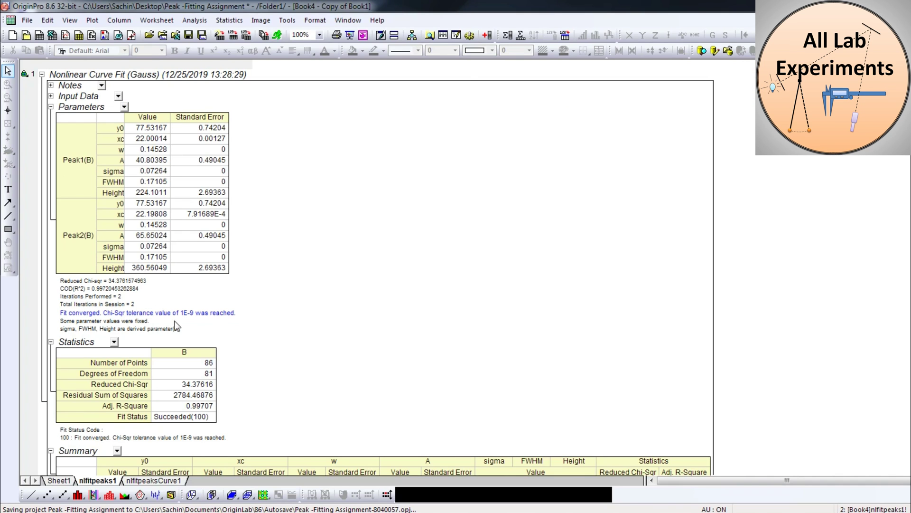
{"action": "left_click", "coordinate": [155, 480]}
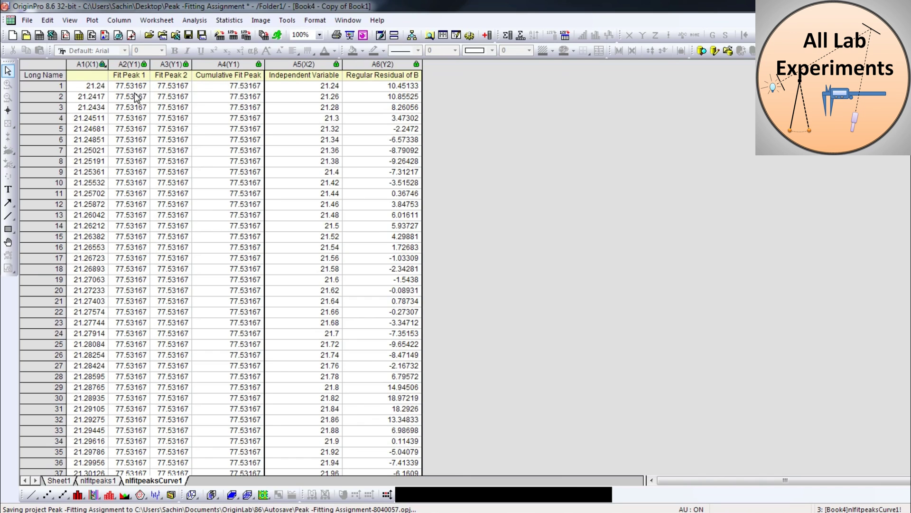
Step: Select columns A2–A4 (Fit Peak 1 through Cumulative Fit Peak) and create a line graph
{"action": "left_click", "coordinate": [129, 64]}
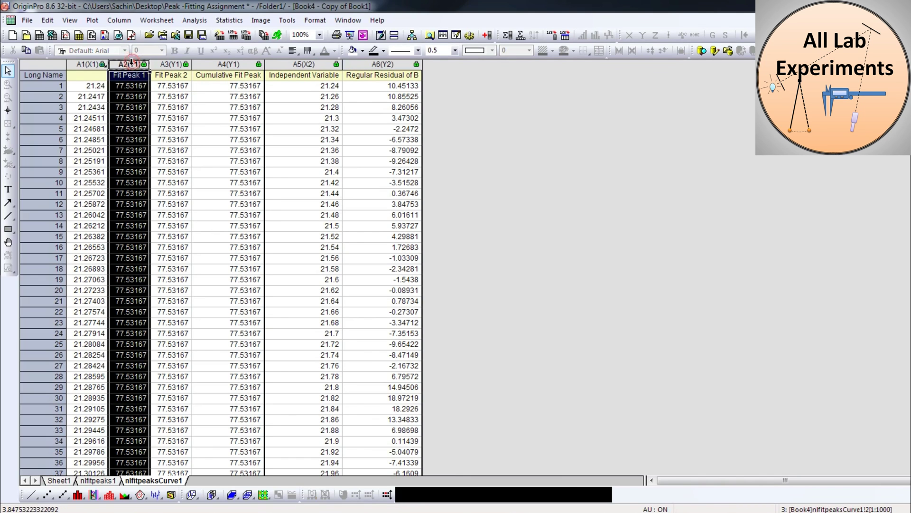
{"action": "left_click", "coordinate": [217, 77], "text": "shift"}
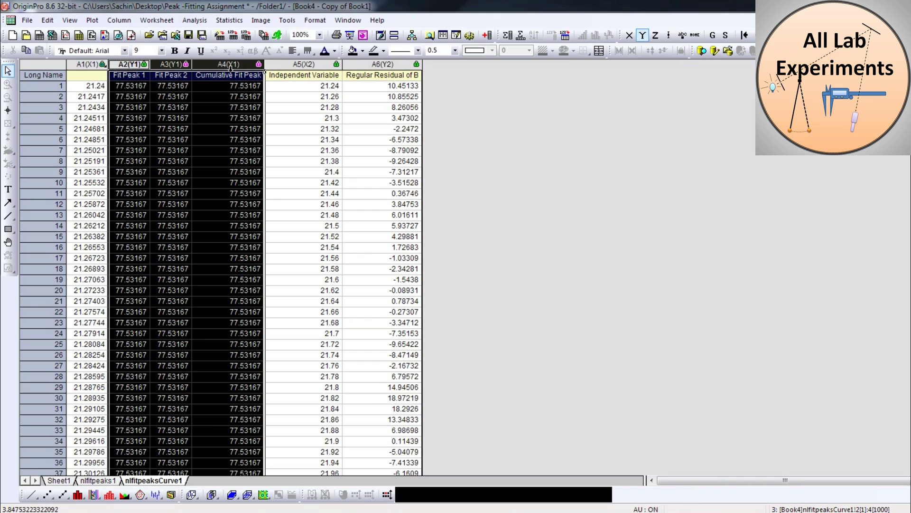
{"action": "left_click", "coordinate": [31, 494]}
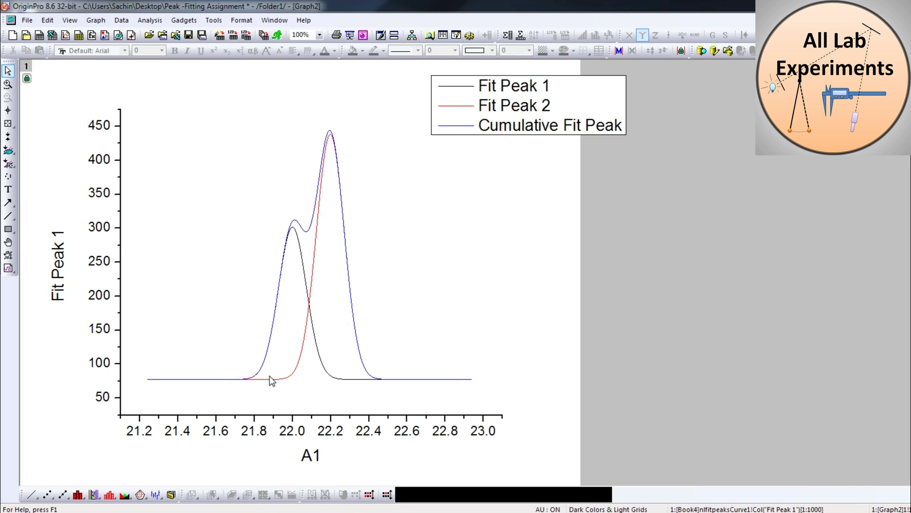
Step: Set the line width of the fitted peak curves to 2 in Plot Details
{"action": "double_click", "coordinate": [301, 265]}
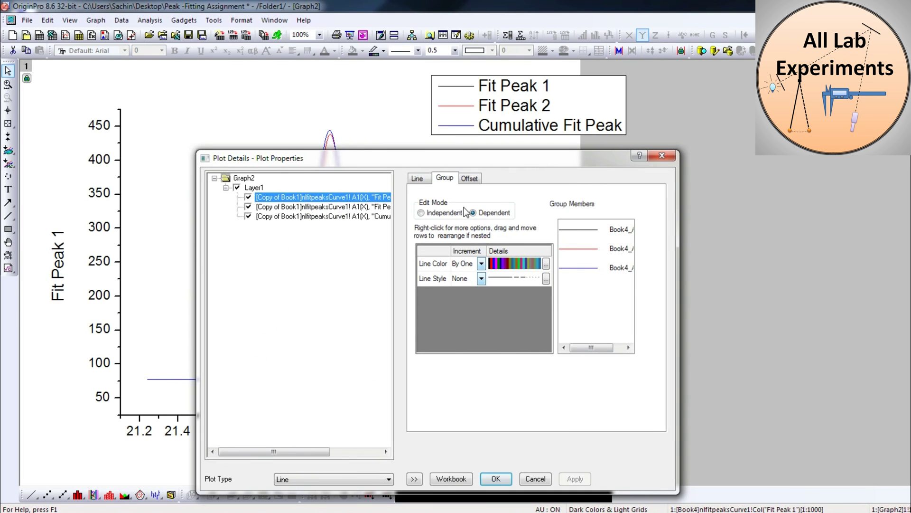
{"action": "left_click", "coordinate": [418, 179]}
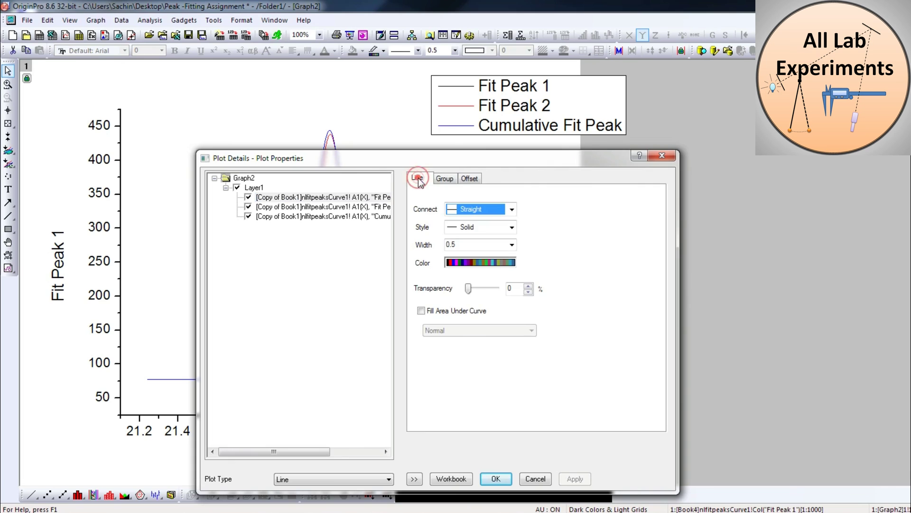
{"action": "left_click", "coordinate": [513, 245]}
{"action": "left_click", "coordinate": [475, 284]}
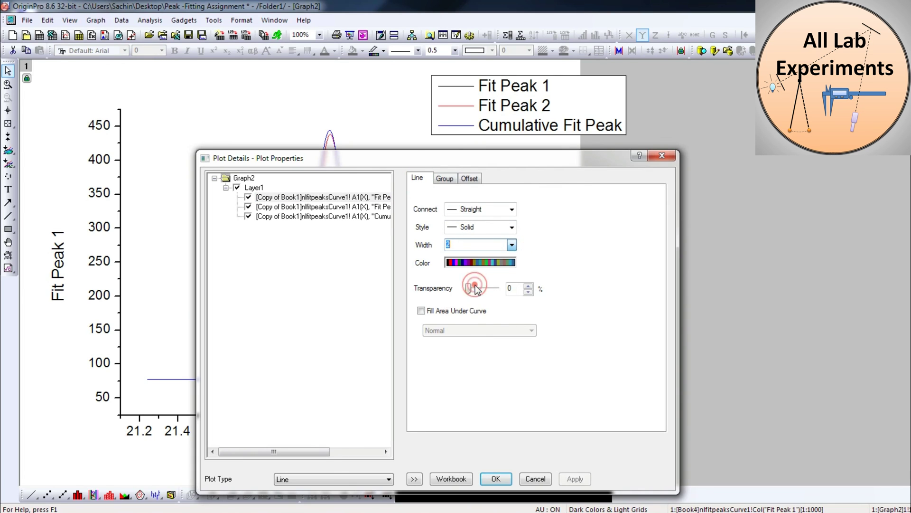
{"action": "left_click", "coordinate": [496, 475]}
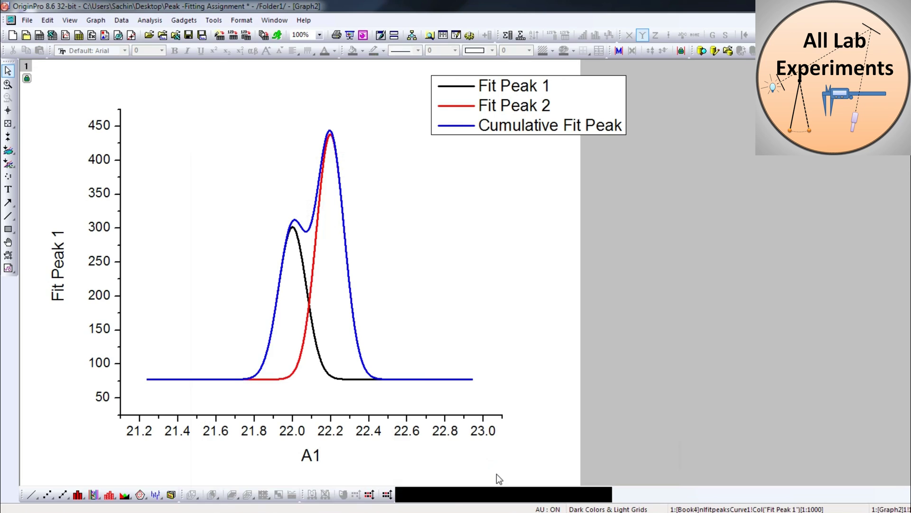